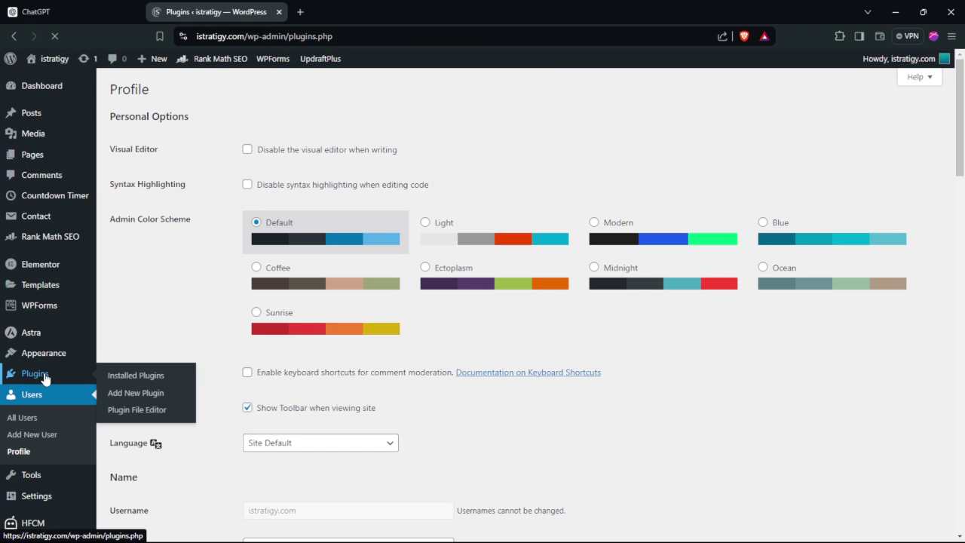
- Open the istratigy.com user's profile from the Users list to set a new password
{"action": "left_click", "coordinate": [35, 373]}
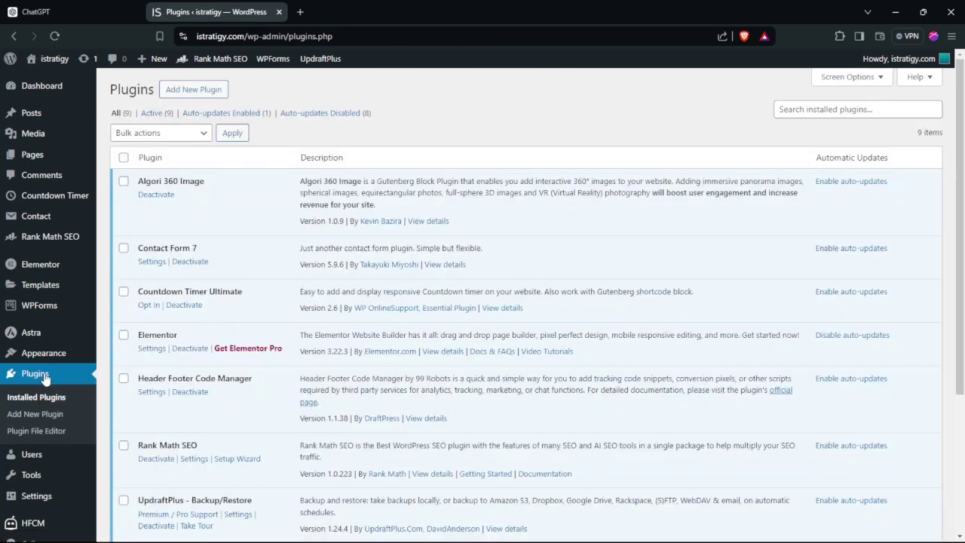
{"action": "left_click", "coordinate": [32, 454]}
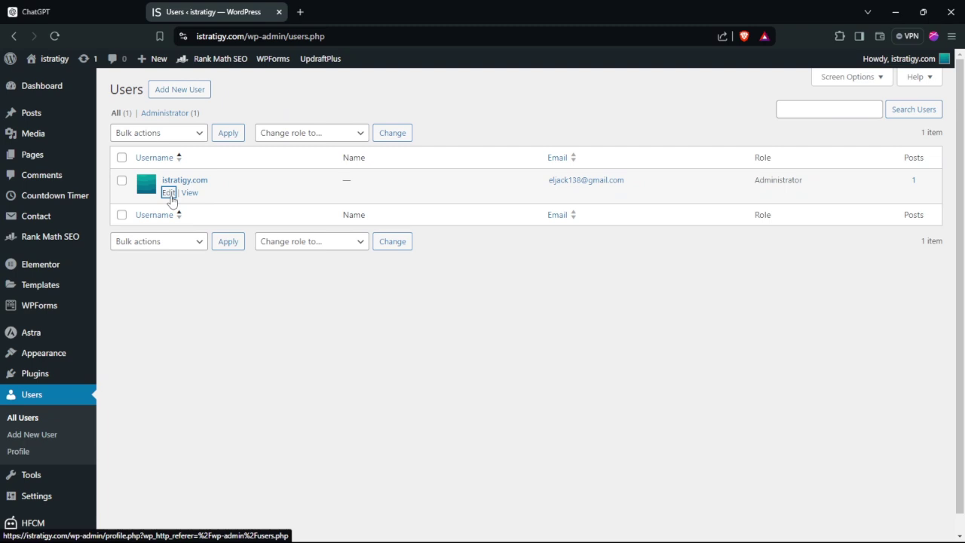
{"action": "left_click", "coordinate": [168, 193]}
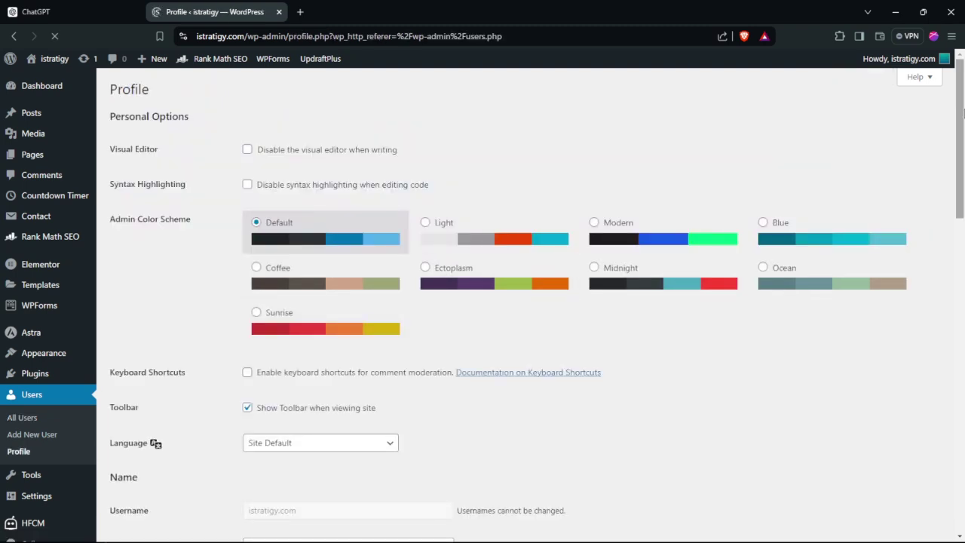
{"action": "scroll", "coordinate": [363, 247], "scroll_direction": "down", "scroll_amount": 10}
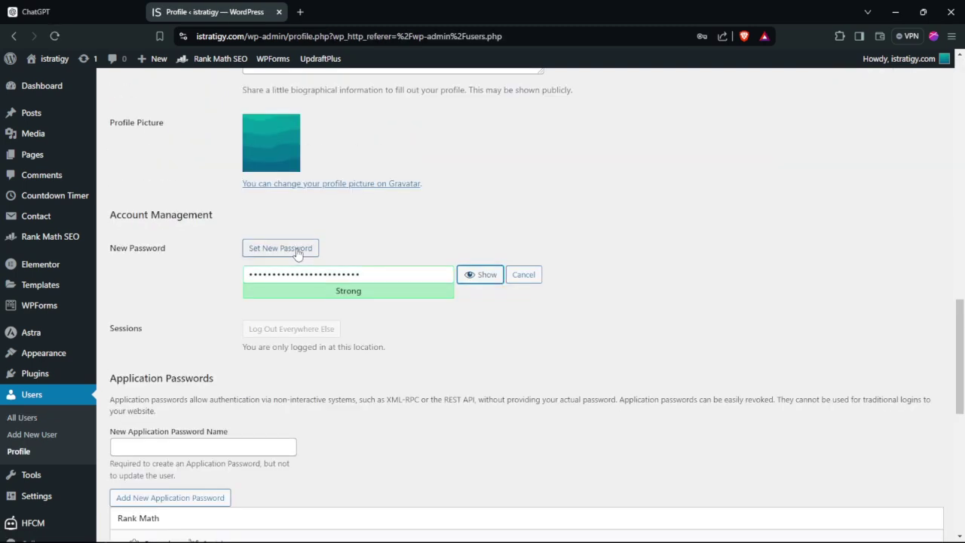
{"action": "left_click", "coordinate": [335, 274]}
{"action": "key", "text": "ctrl+a"}
{"action": "key", "text": "ctrl+c"}
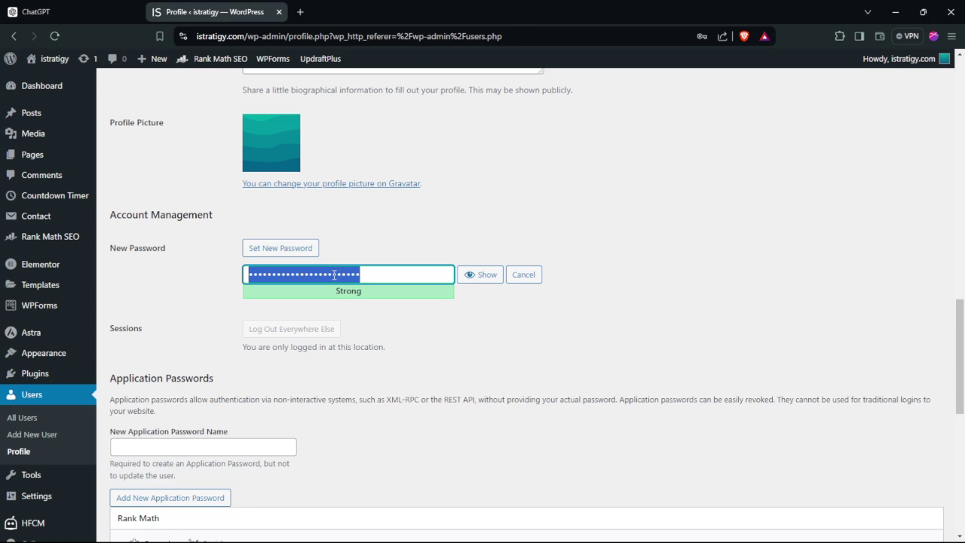
{"action": "left_click", "coordinate": [314, 274]}
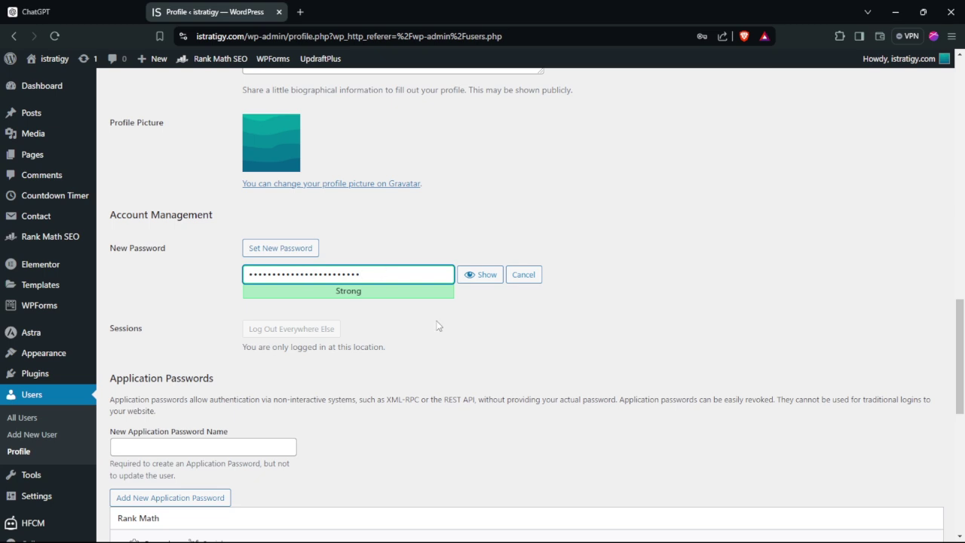
{"action": "double_click", "coordinate": [316, 270]}
{"action": "left_click", "coordinate": [316, 271]}
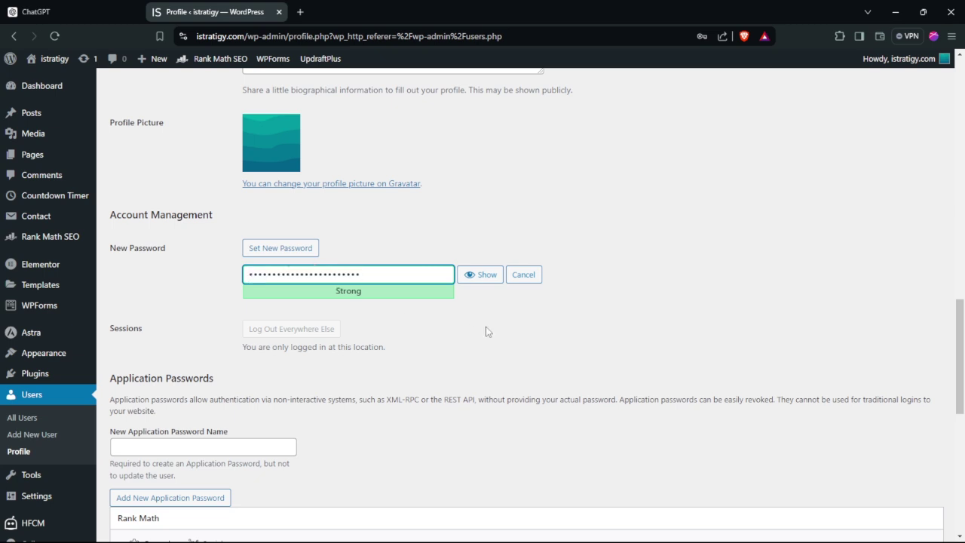